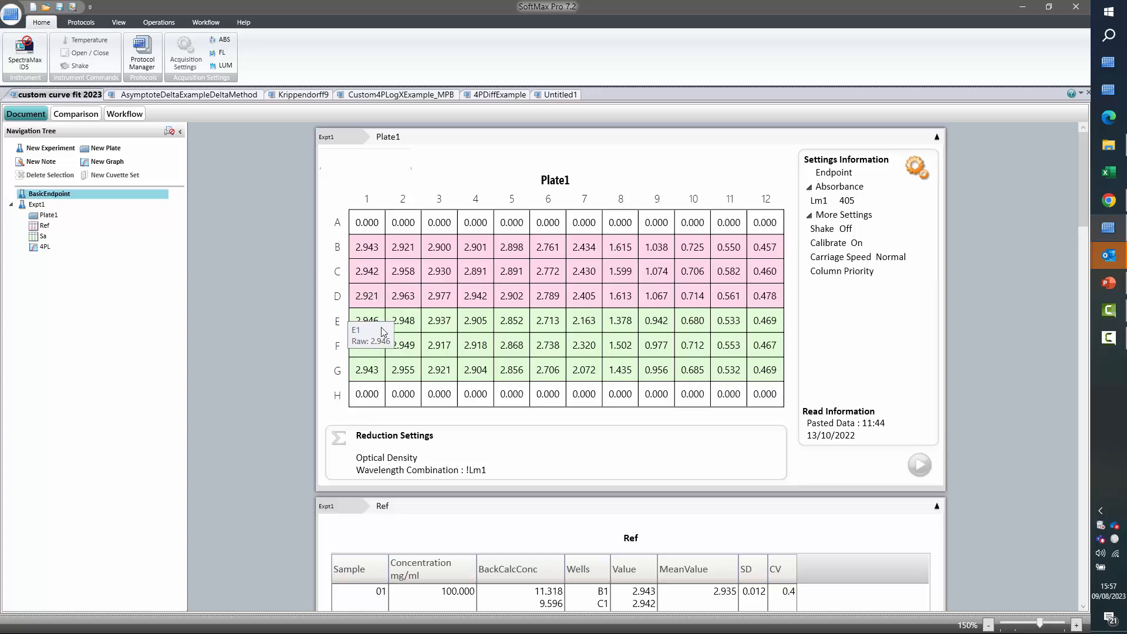
Review the 4PL graph's fit results, and add an explicit custom function named 4PL _logX.
{"action": "left_click", "coordinate": [45, 247]}
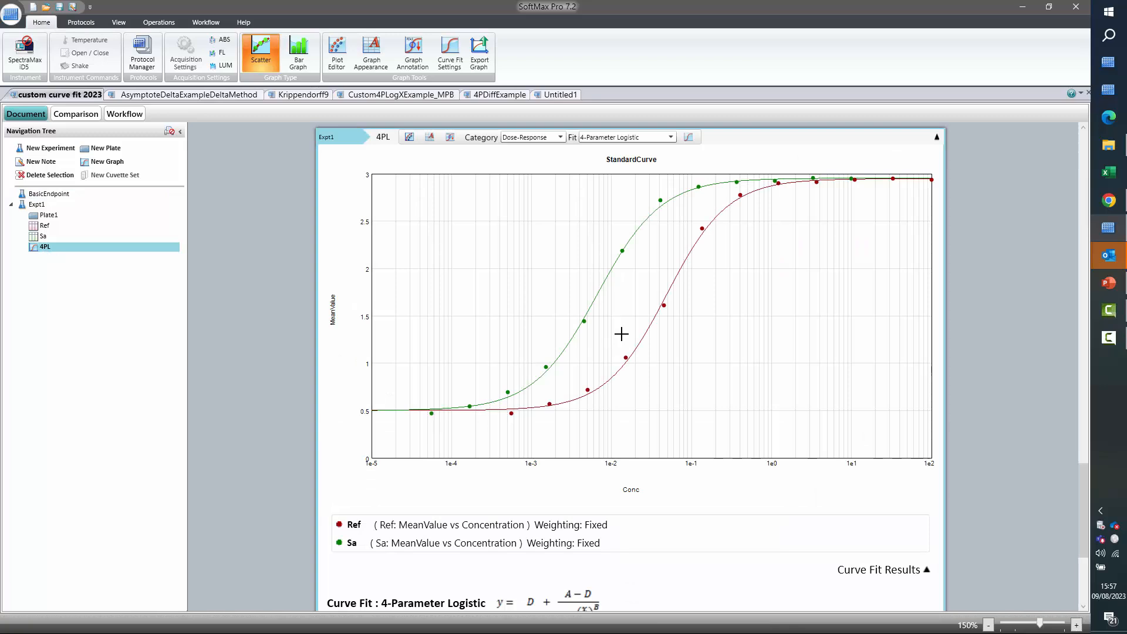
{"action": "scroll", "coordinate": [621, 334], "scroll_direction": "down", "scroll_amount": 2}
{"action": "scroll", "coordinate": [621, 334], "scroll_direction": "down", "scroll_amount": 1}
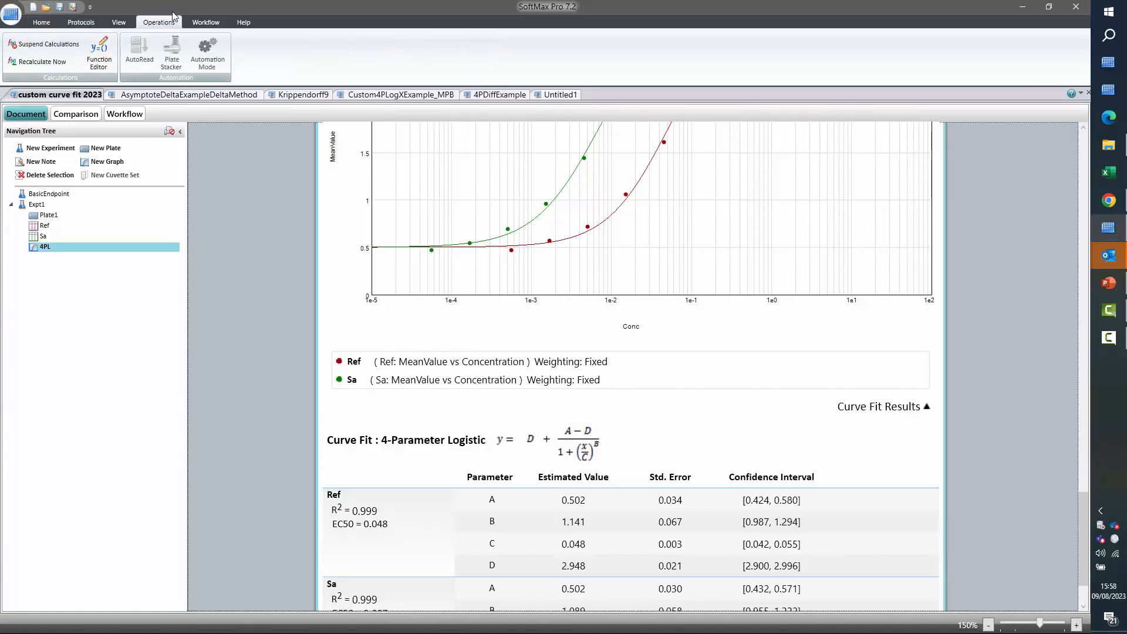
{"action": "left_click", "coordinate": [100, 57]}
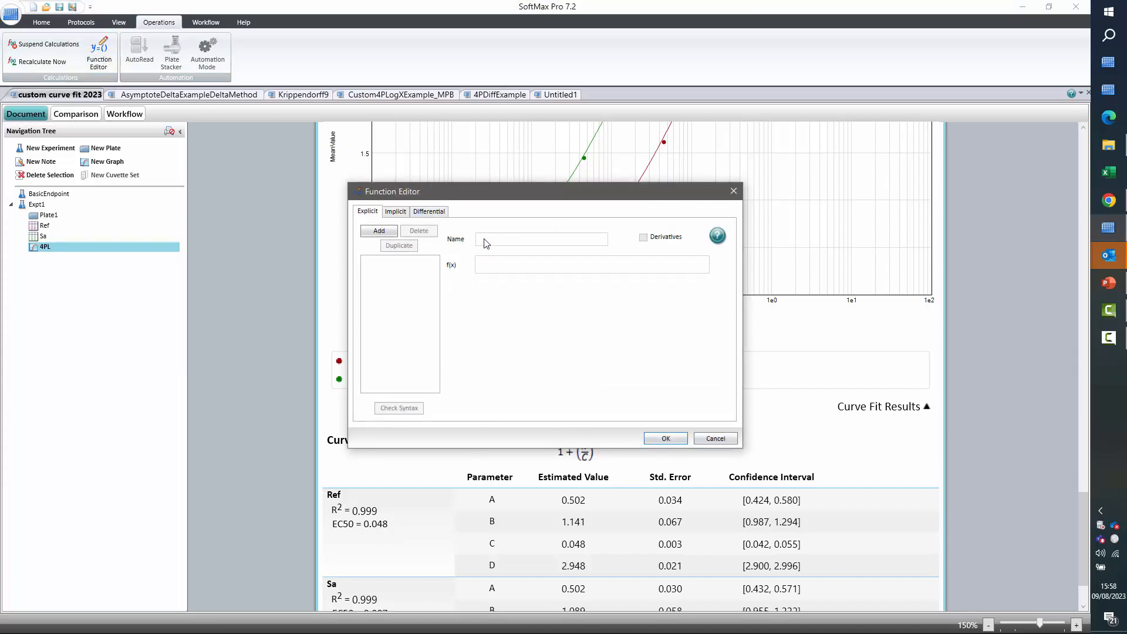
{"action": "left_click", "coordinate": [381, 231]}
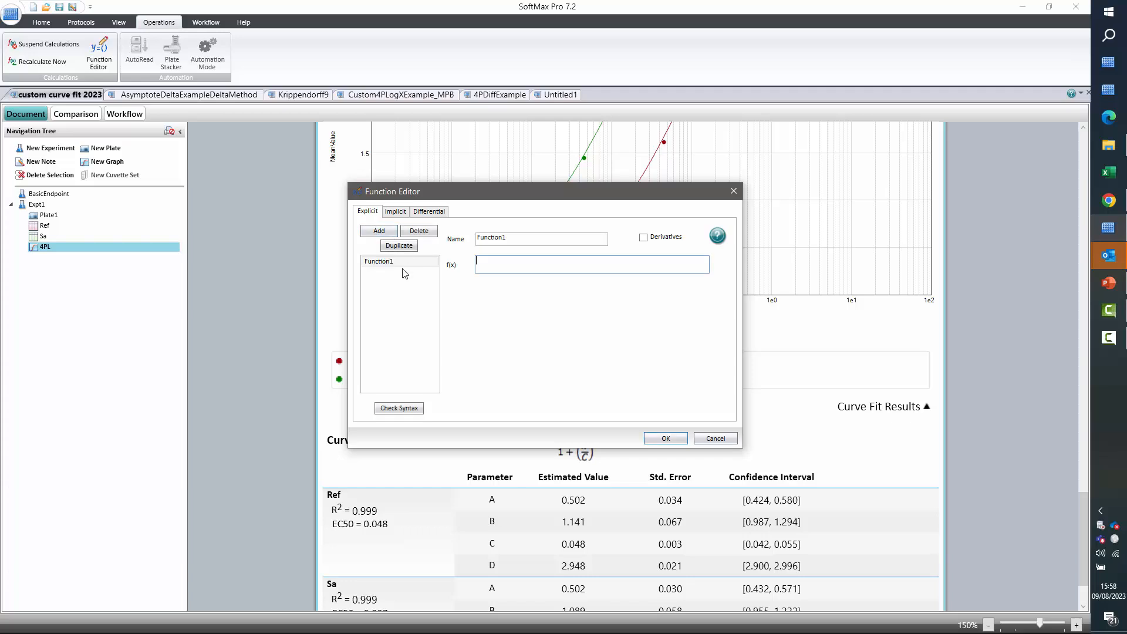
{"action": "double_click", "coordinate": [508, 237]}
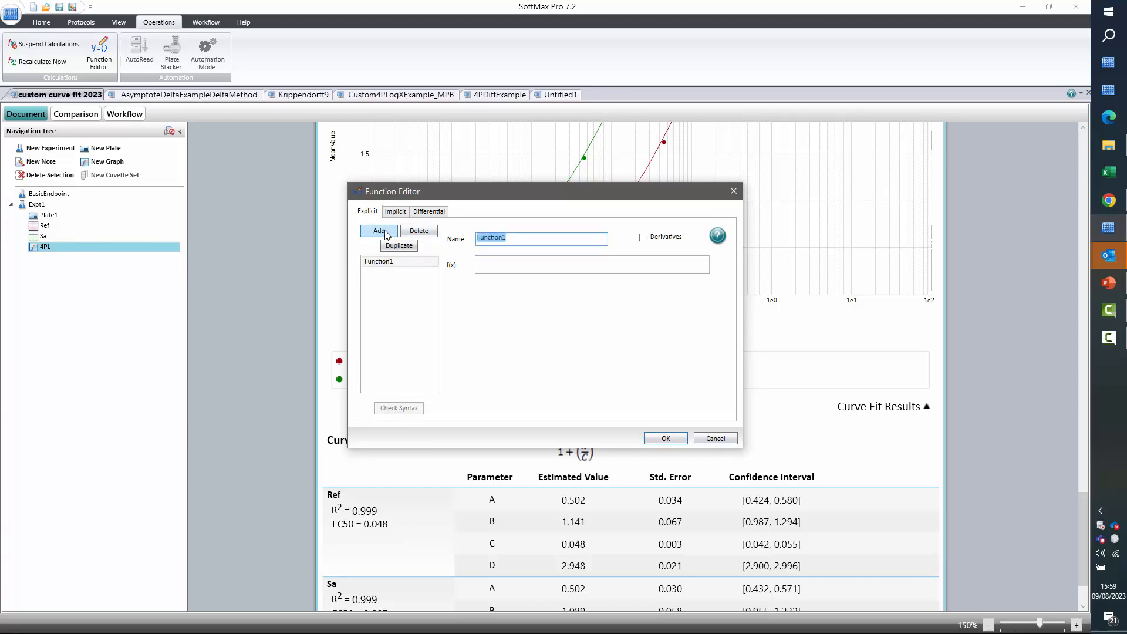
{"action": "type", "text": "S"}
{"action": "key", "text": "BackSpace"}
{"action": "type", "text": "4PL"}
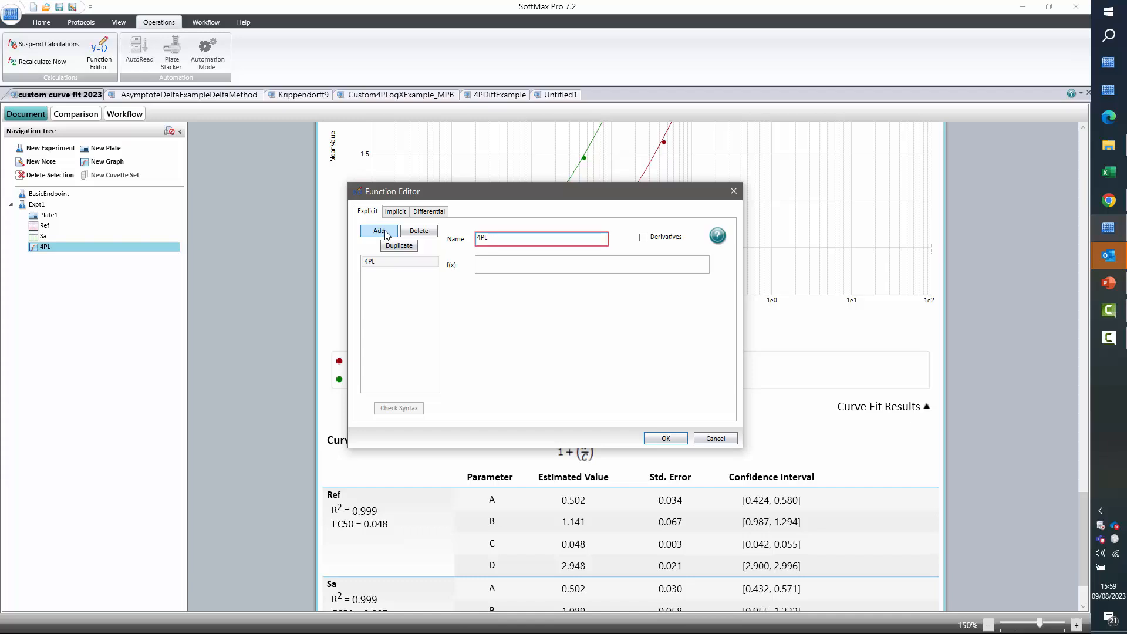
{"action": "type", "text": "_logC"}
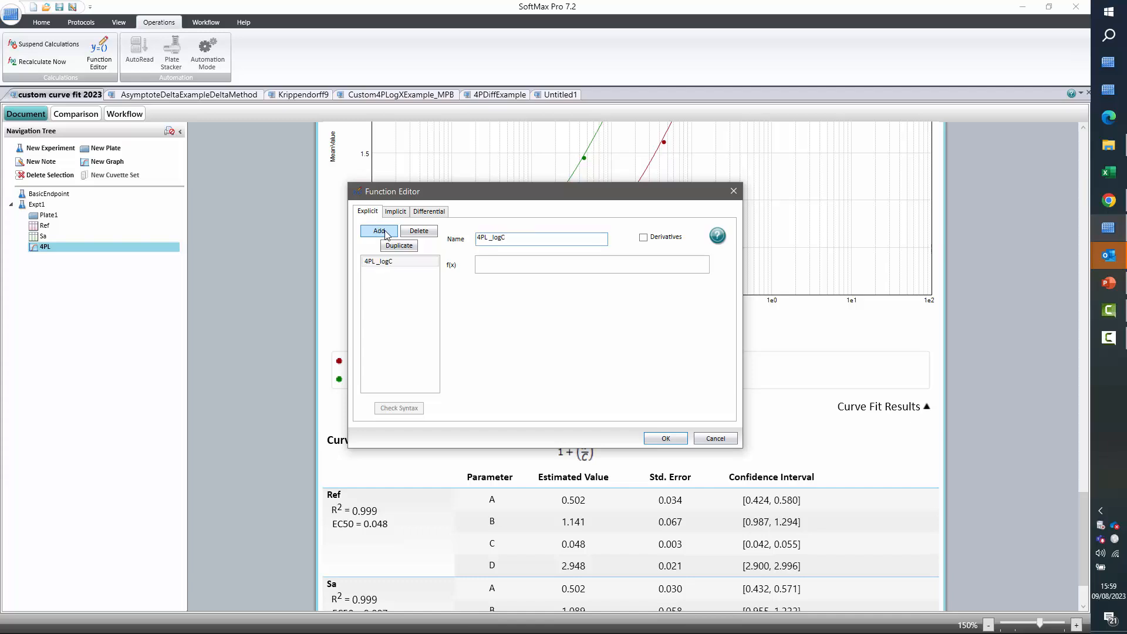
{"action": "key", "text": "BackSpace"}
Define the function as D+(A-D)/(1+10^(B*(C-log10(x)))), check its syntax and save it.
{"action": "left_click", "coordinate": [487, 263]}
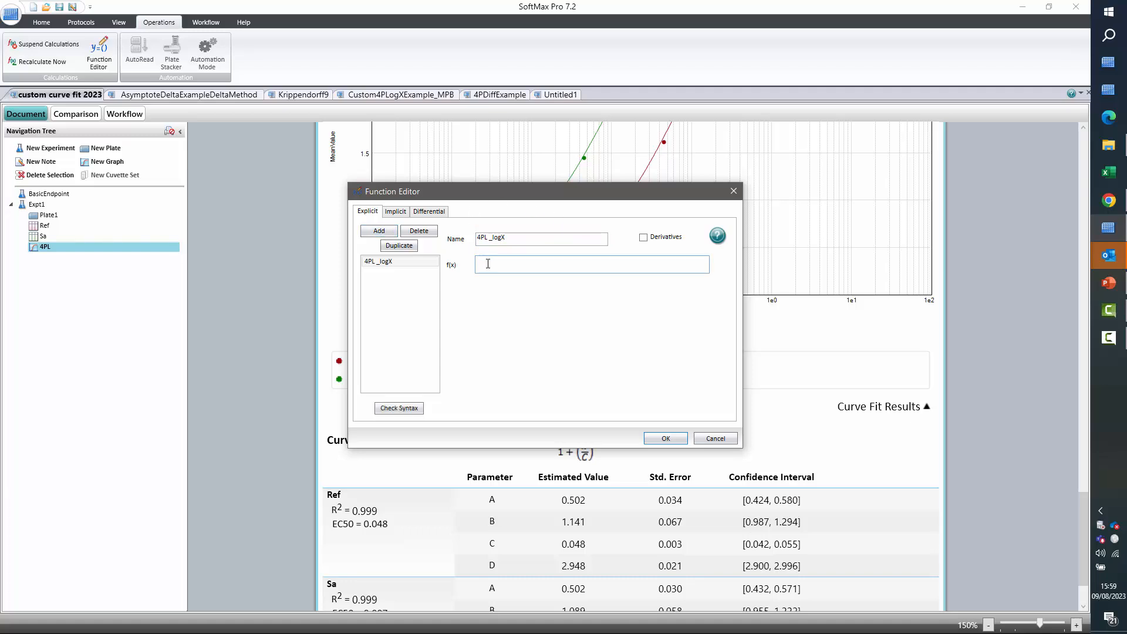
{"action": "type", "text": "D+(A-D)/(1+10^(B*(C-log10(x))))"}
{"action": "left_click", "coordinate": [398, 409]}
{"action": "left_click", "coordinate": [669, 438]}
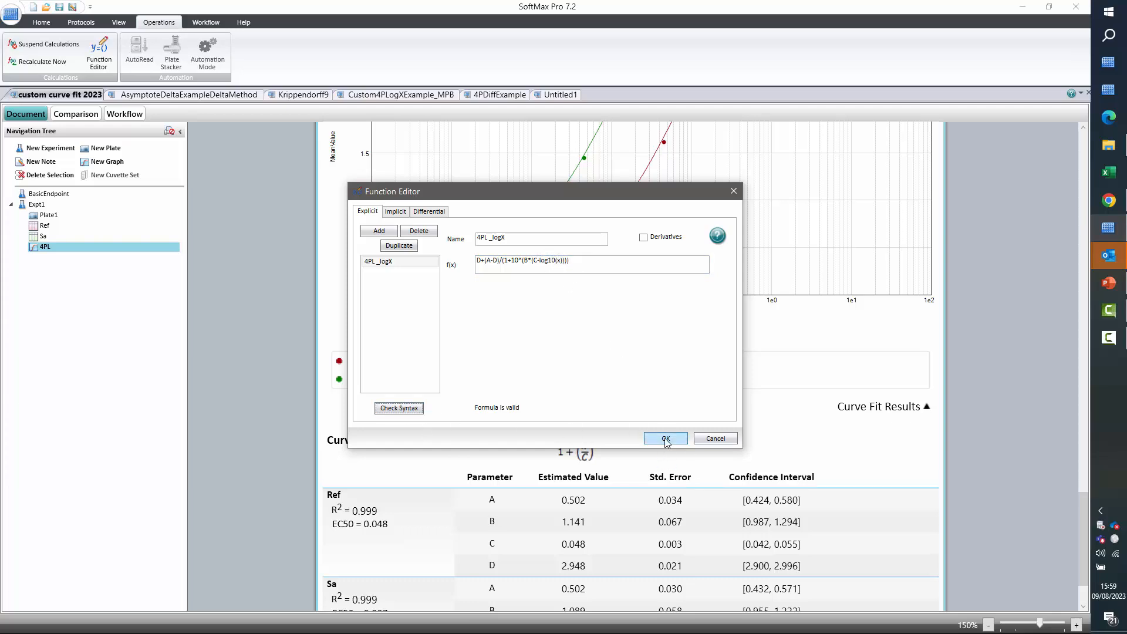
Duplicate the 4PL graph section and rename the copy 4PL_LogX.
{"action": "right_click", "coordinate": [45, 250]}
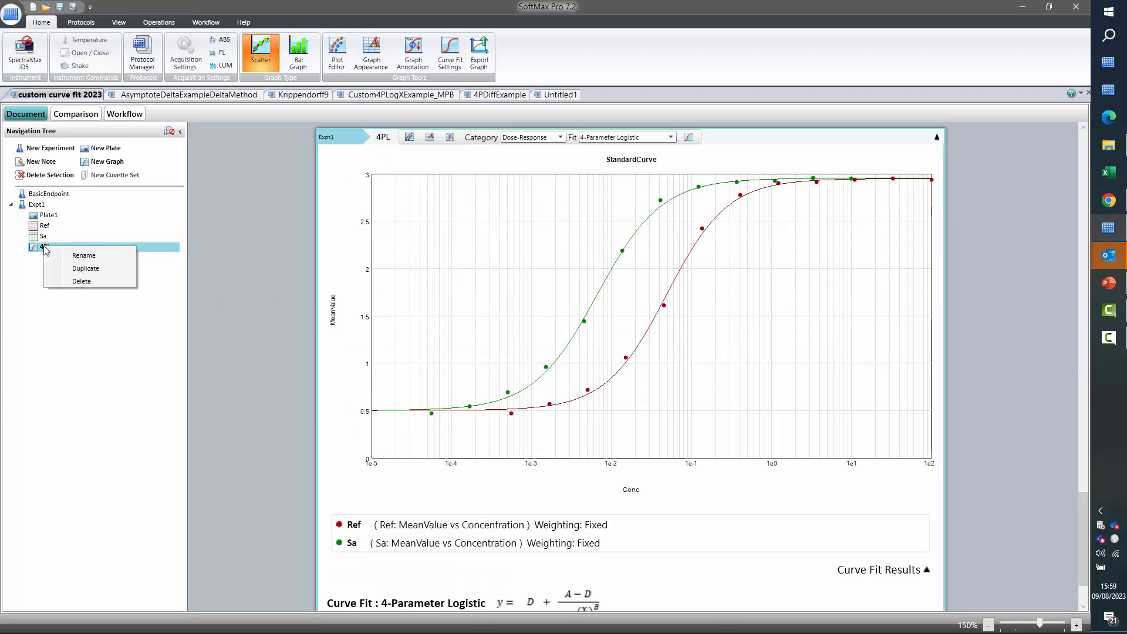
{"action": "left_click", "coordinate": [88, 269]}
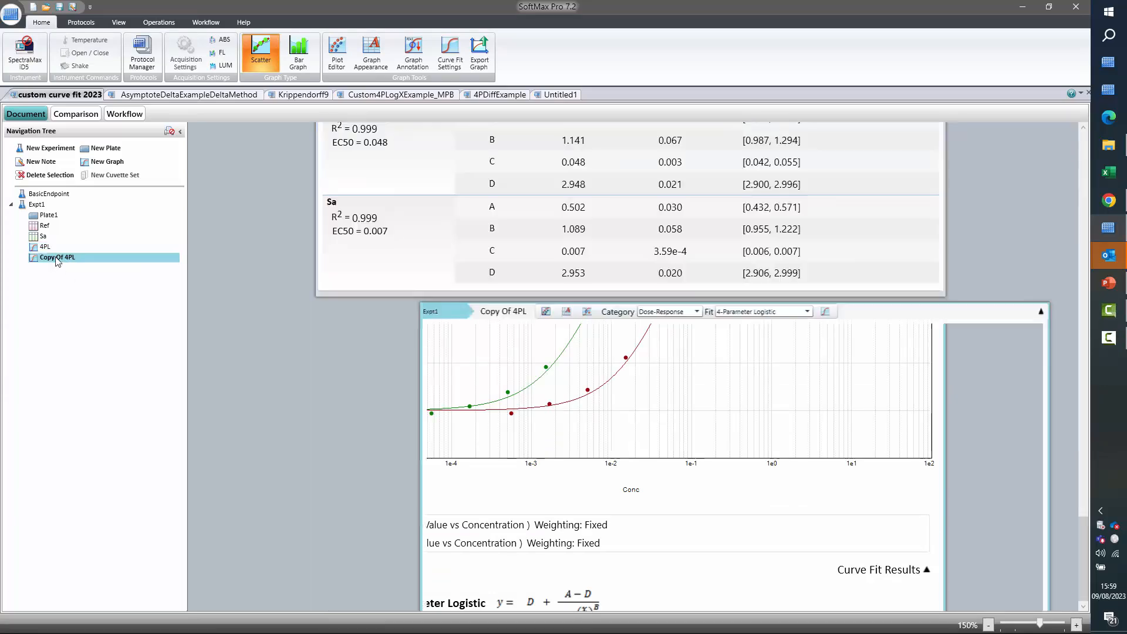
{"action": "right_click", "coordinate": [57, 259]}
{"action": "left_click", "coordinate": [96, 265]}
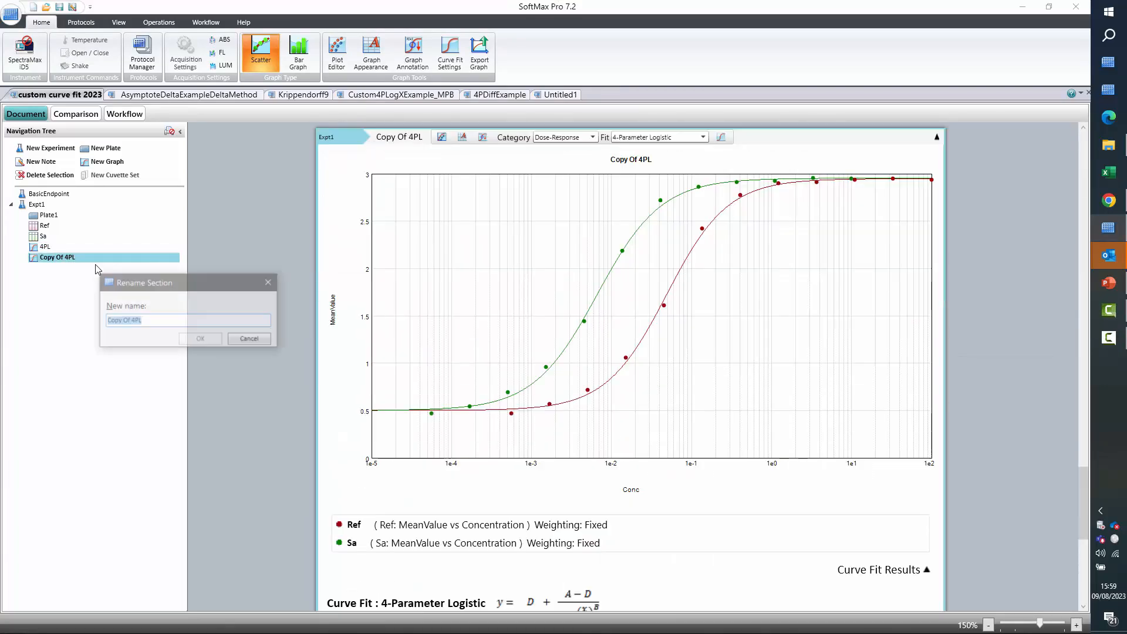
{"action": "left_click", "coordinate": [144, 320]}
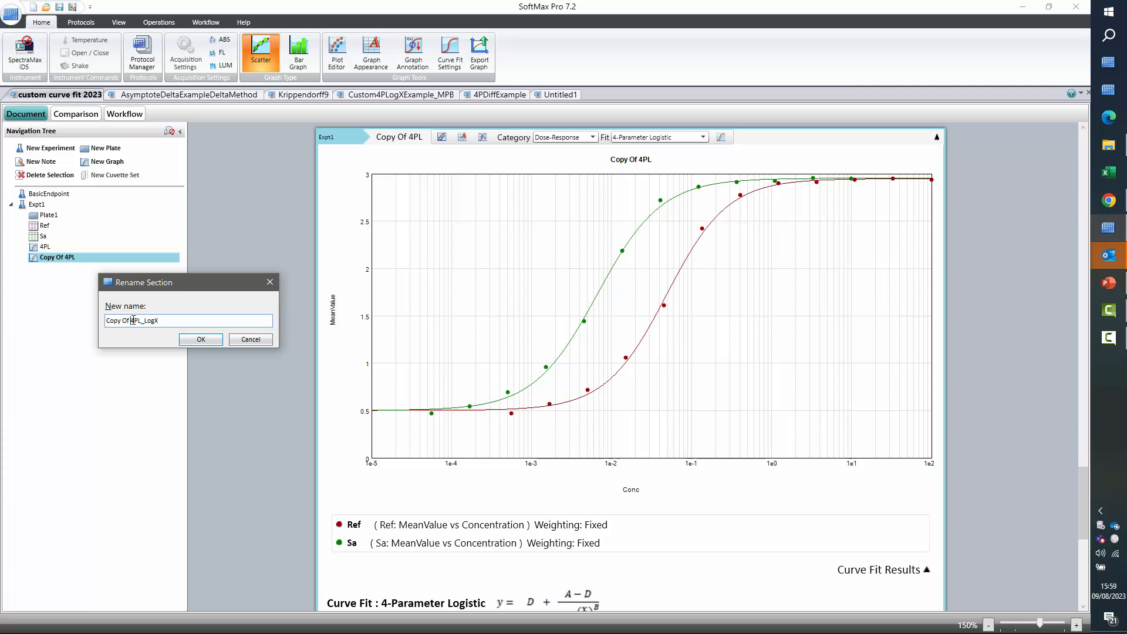
{"action": "left_click_drag", "start_coordinate": [133, 321], "coordinate": [4, 324]}
{"action": "key", "text": "BackSpace"}
{"action": "left_click", "coordinate": [200, 339]}
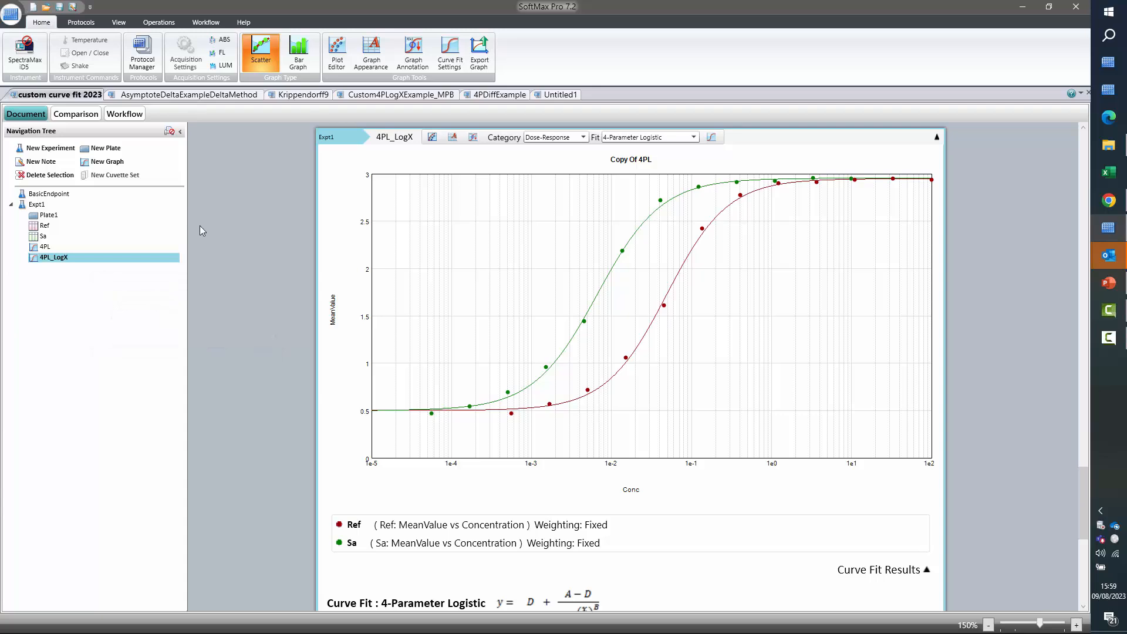
In the 4PL_LogX graph's curve fit settings, assign the Custom category fit 4PL _logX to the Ref plot.
{"action": "left_click", "coordinate": [712, 138]}
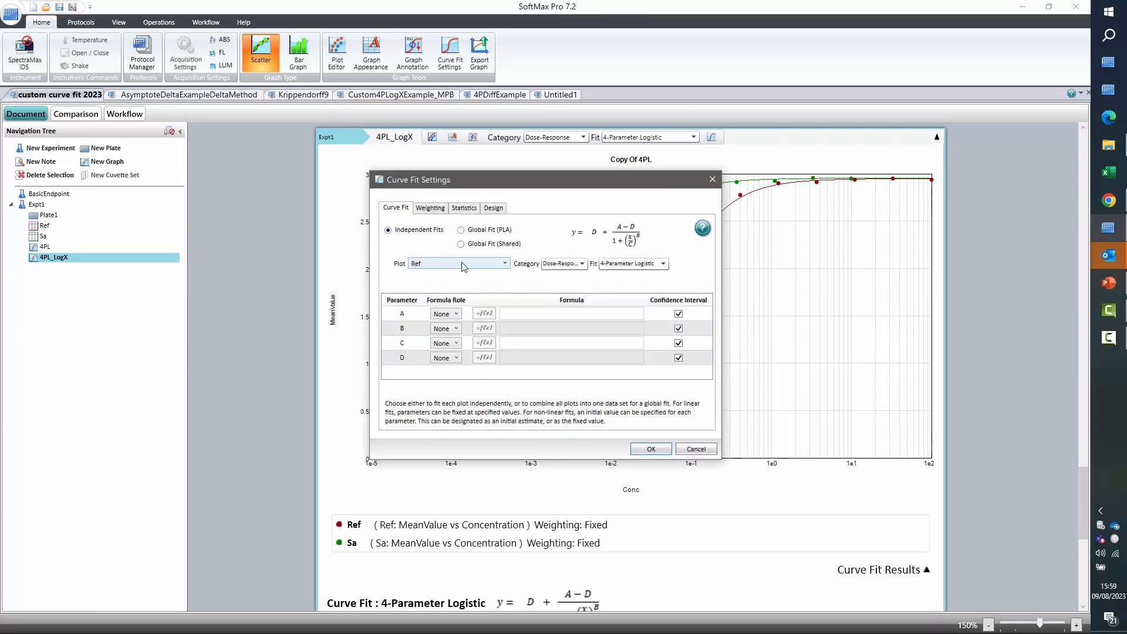
{"action": "left_click", "coordinate": [583, 264]}
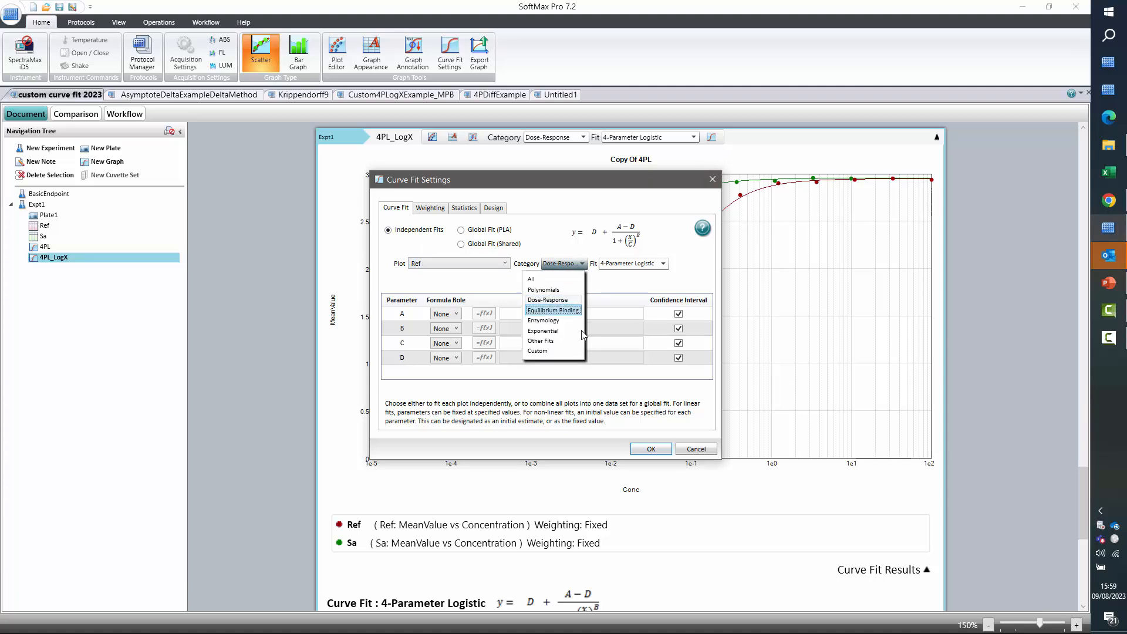
{"action": "left_click", "coordinate": [542, 351]}
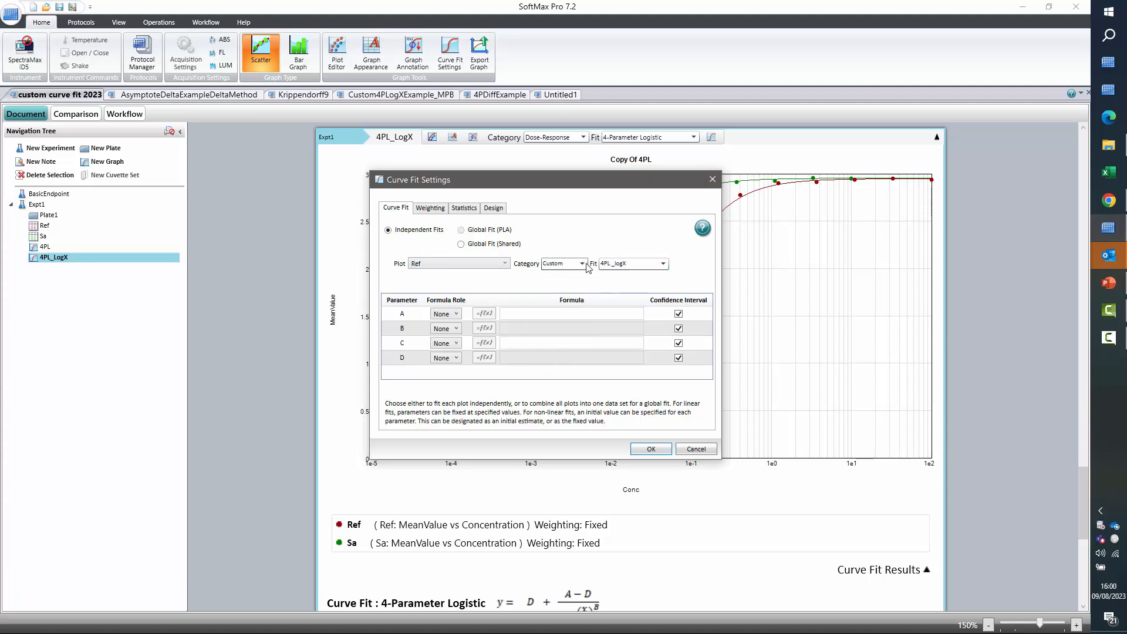
{"action": "left_click", "coordinate": [656, 264]}
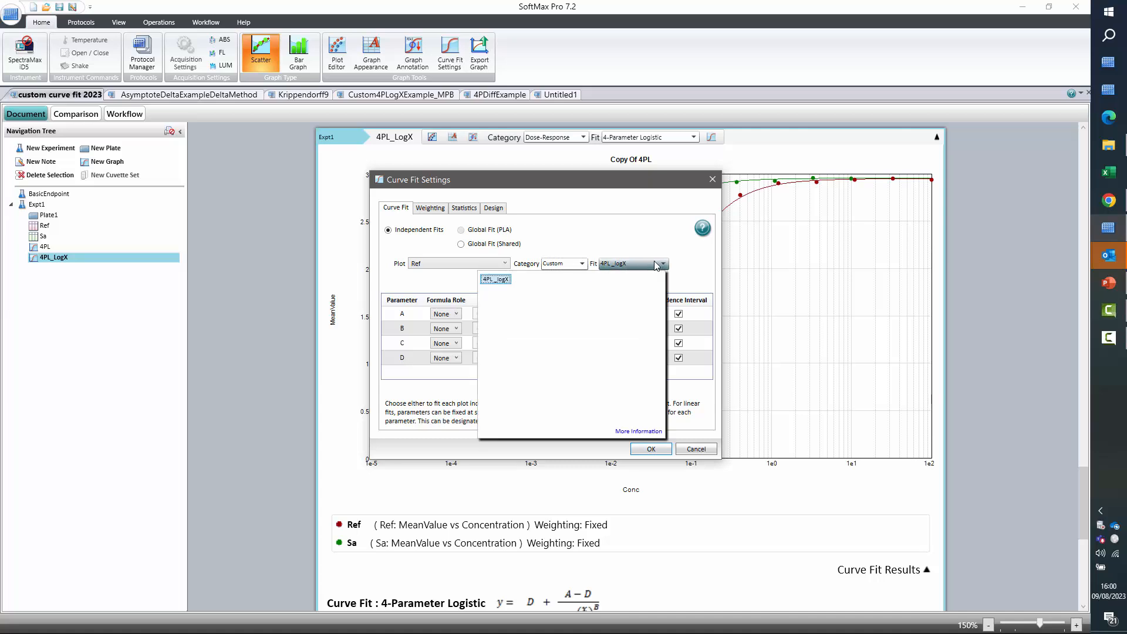
{"action": "left_click", "coordinate": [494, 280]}
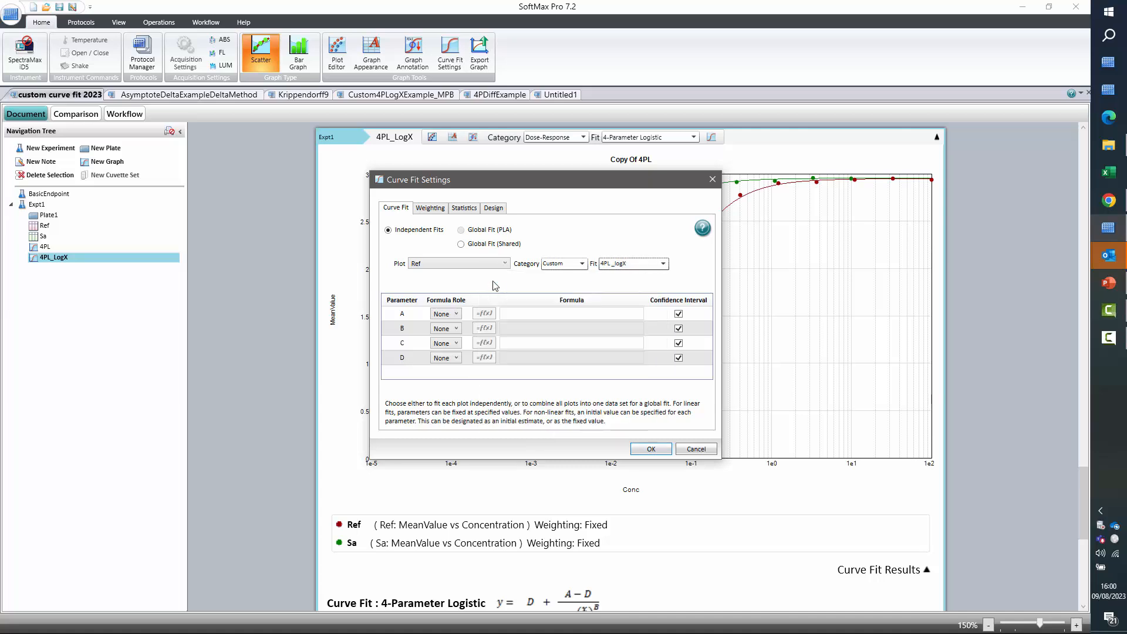
Give parameter A of the Ref plot the Seed role with a value of 0.5.
{"action": "left_click", "coordinate": [457, 318]}
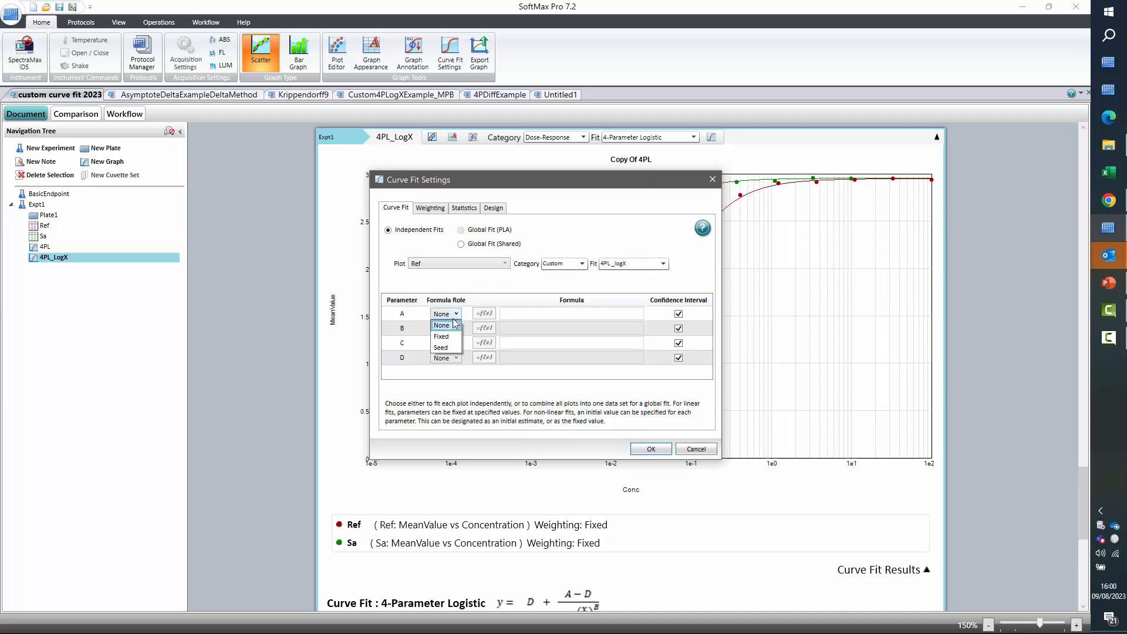
{"action": "left_click", "coordinate": [450, 350]}
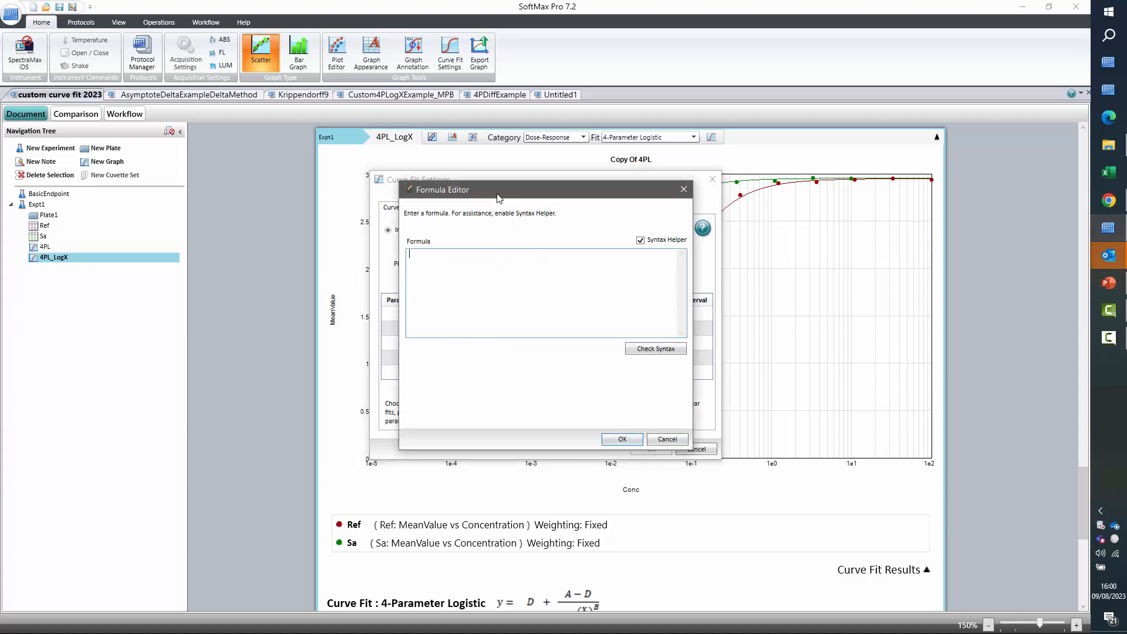
{"action": "left_click_drag", "start_coordinate": [537, 194], "coordinate": [630, 192]}
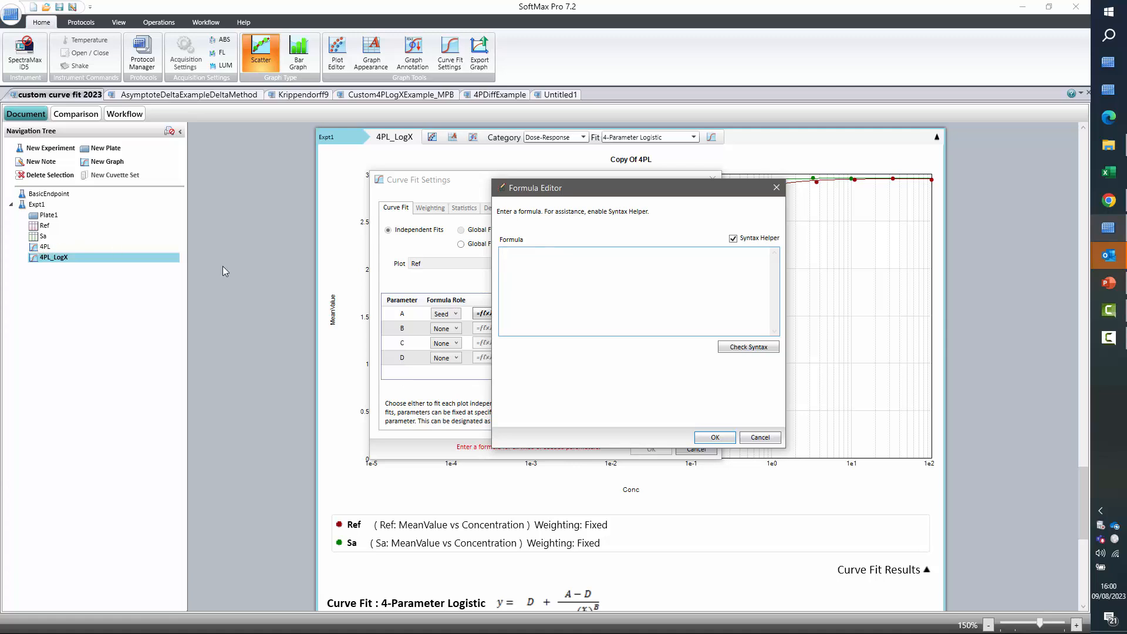
{"action": "type", "text": "0.5"}
{"action": "left_click", "coordinate": [714, 438]}
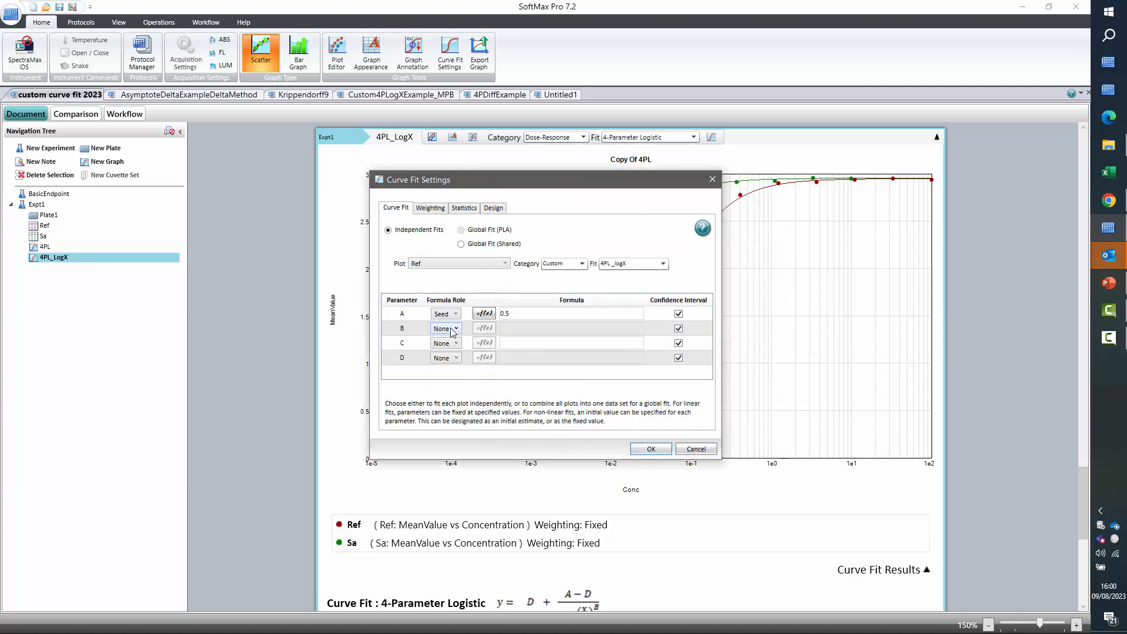
Give parameter B of the Ref plot the Seed role with a value of 1.15.
{"action": "left_click", "coordinate": [451, 330]}
{"action": "left_click", "coordinate": [455, 362]}
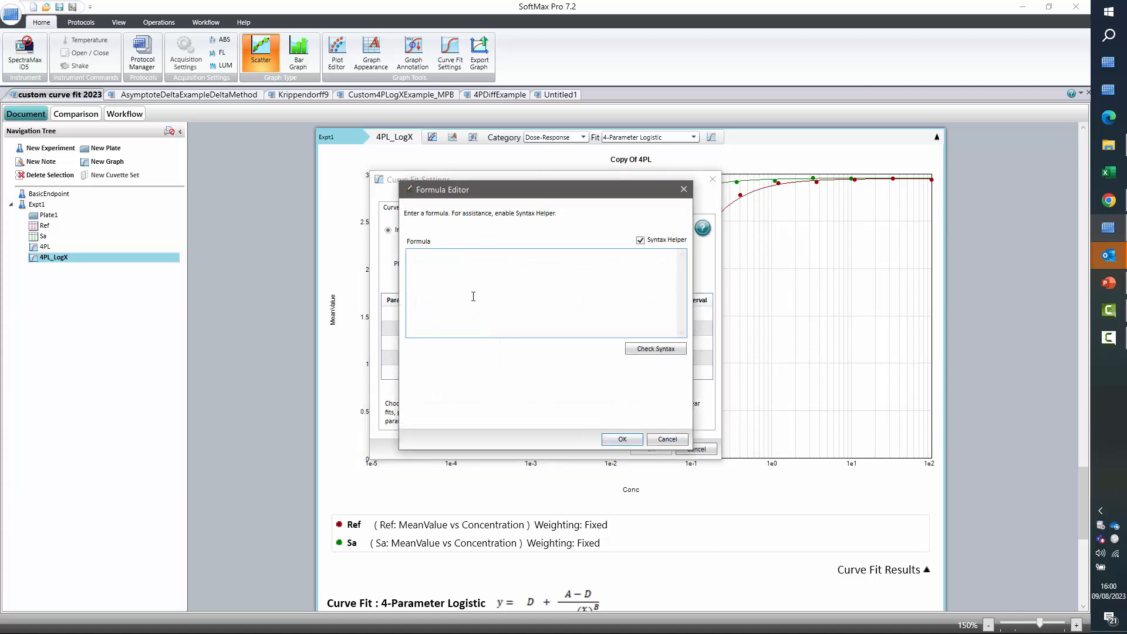
{"action": "left_click_drag", "start_coordinate": [552, 193], "coordinate": [648, 194]}
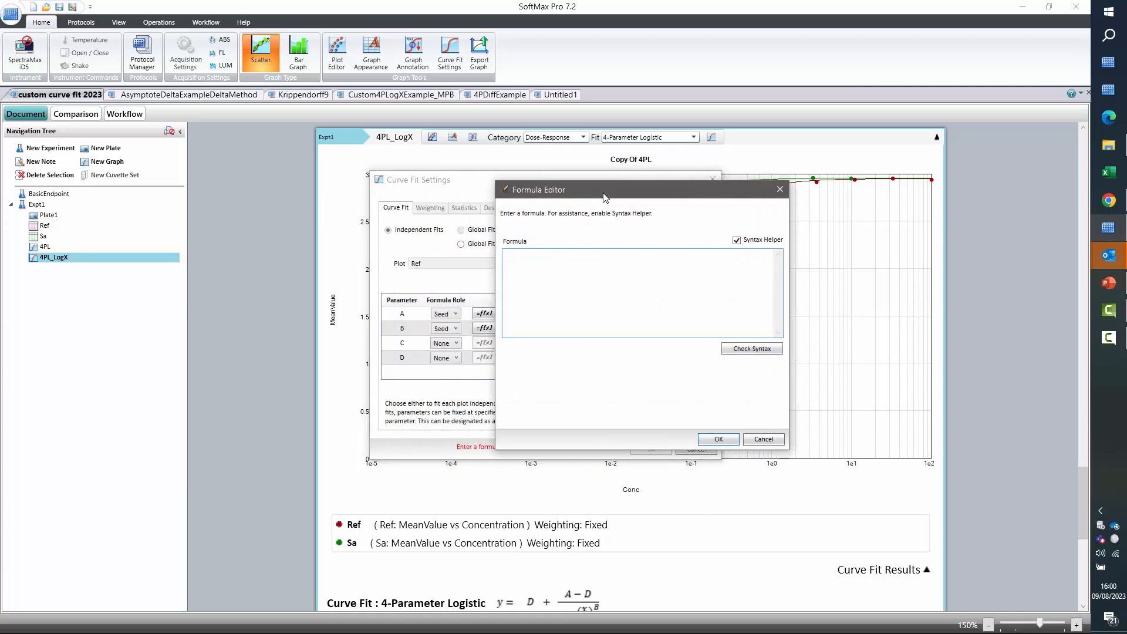
{"action": "left_click", "coordinate": [545, 268]}
{"action": "type", "text": "1.15"}
{"action": "left_click", "coordinate": [717, 439]}
Give parameter C of the Ref plot the Seed role with a value of 0.05.
{"action": "left_click", "coordinate": [445, 343]}
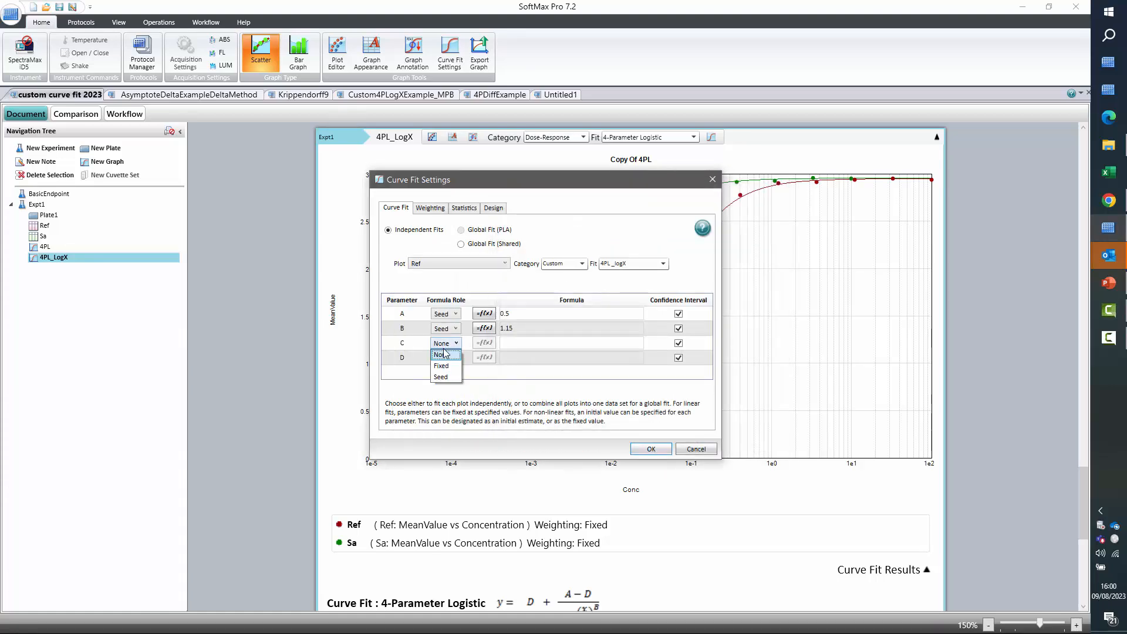
{"action": "left_click", "coordinate": [441, 377]}
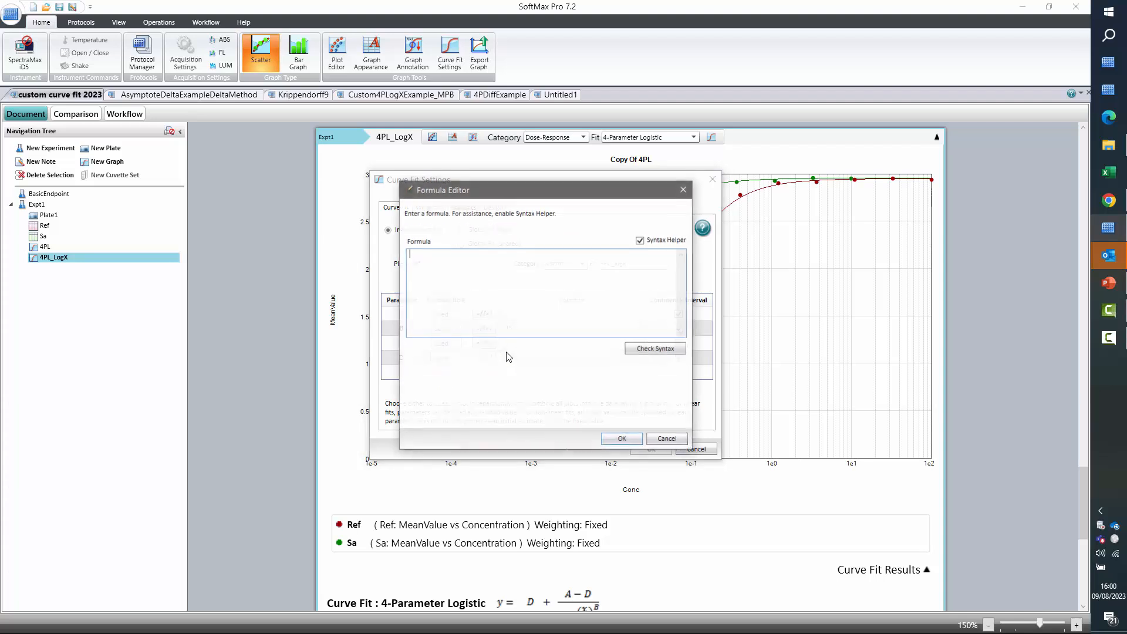
{"action": "left_click_drag", "start_coordinate": [514, 195], "coordinate": [579, 195]}
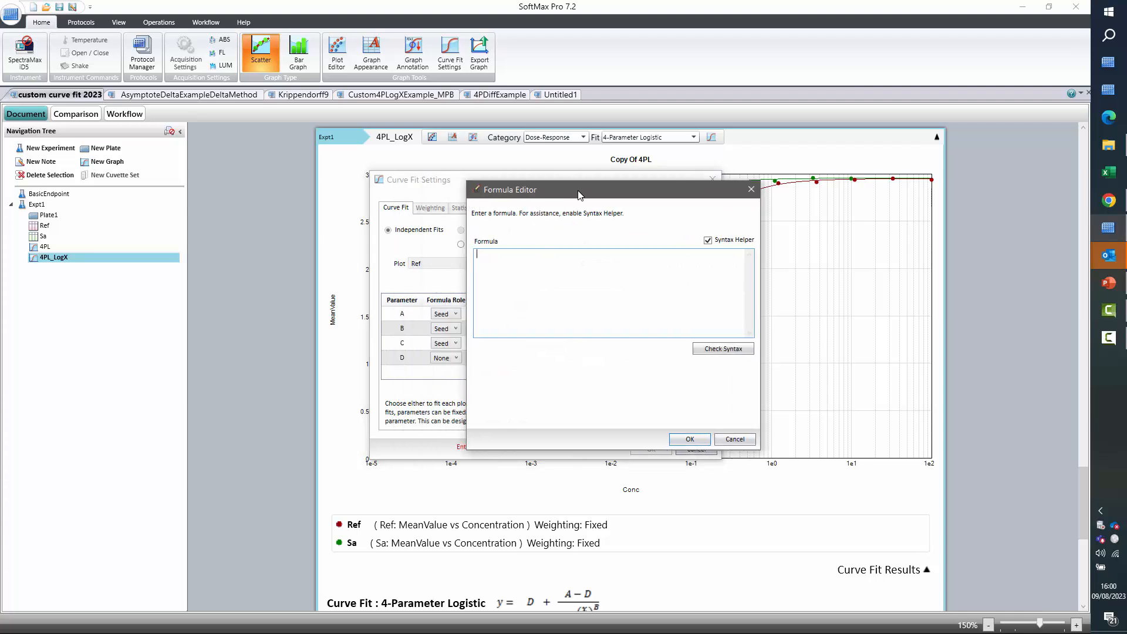
{"action": "type", "text": "0"}
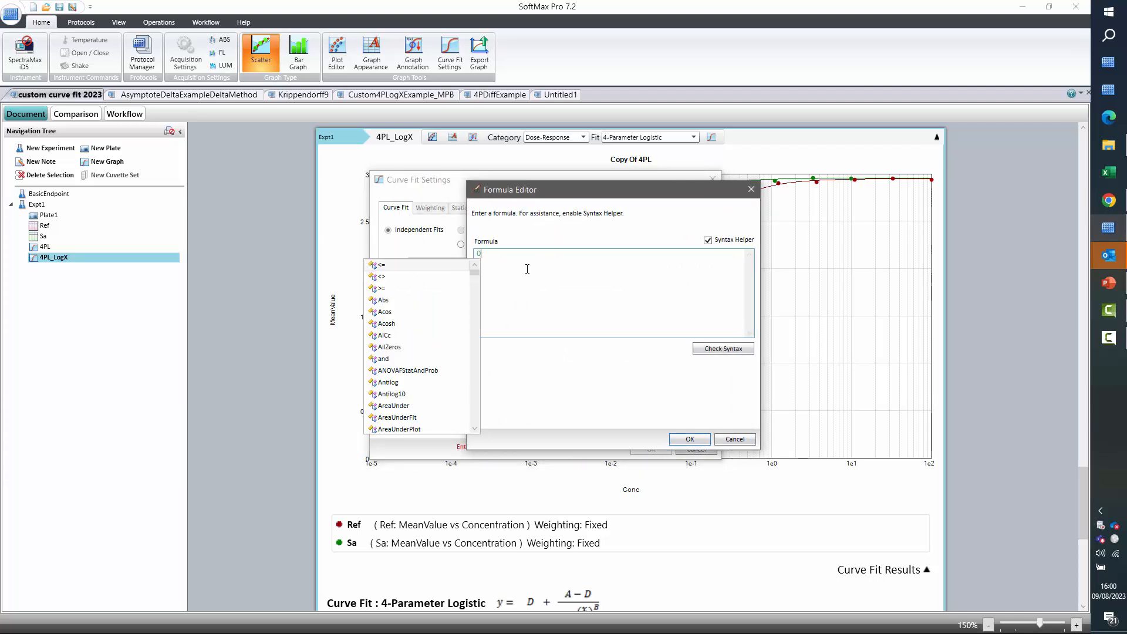
{"action": "type", "text": ".05"}
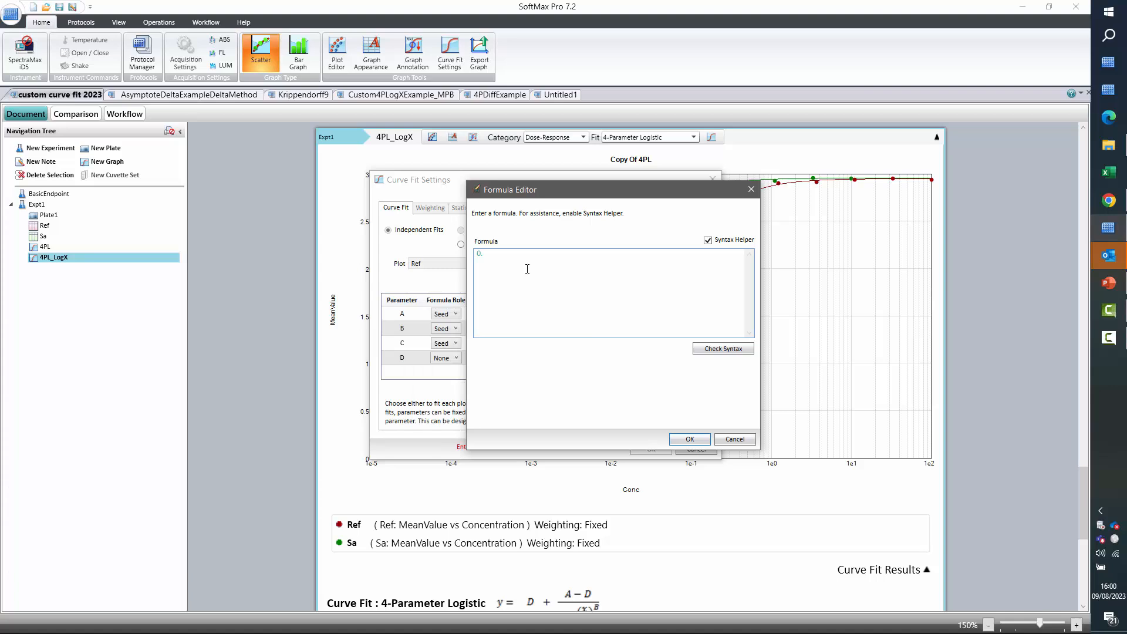
{"action": "left_click", "coordinate": [688, 439]}
Give parameter D of the Ref plot the Seed role with a value of 3.
{"action": "left_click", "coordinate": [457, 358]}
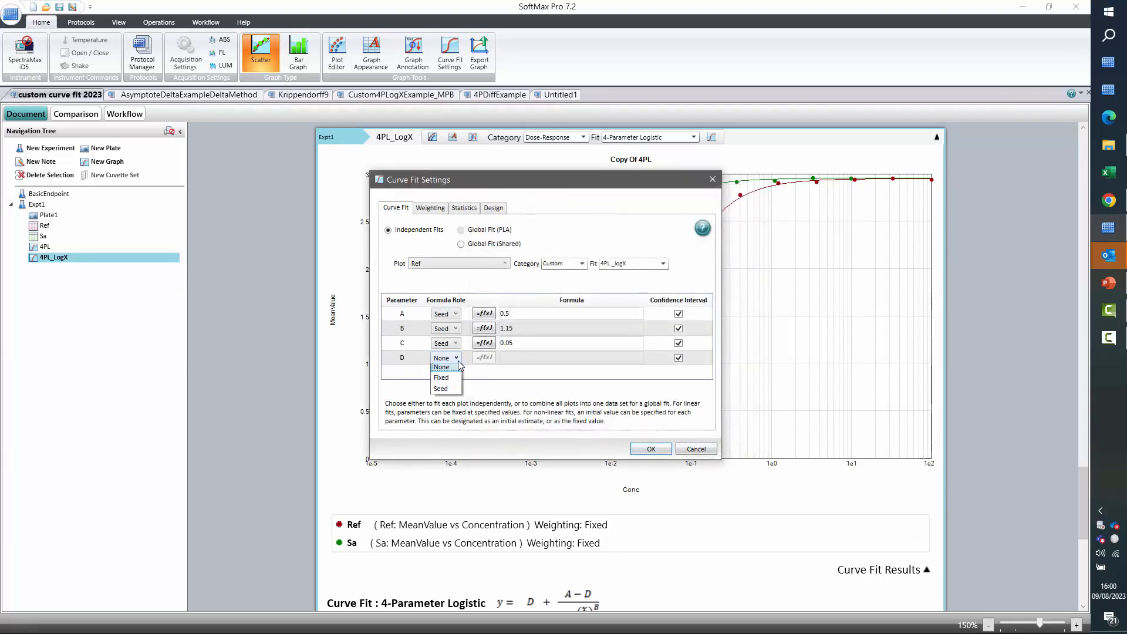
{"action": "left_click", "coordinate": [443, 390]}
{"action": "left_click", "coordinate": [485, 357]}
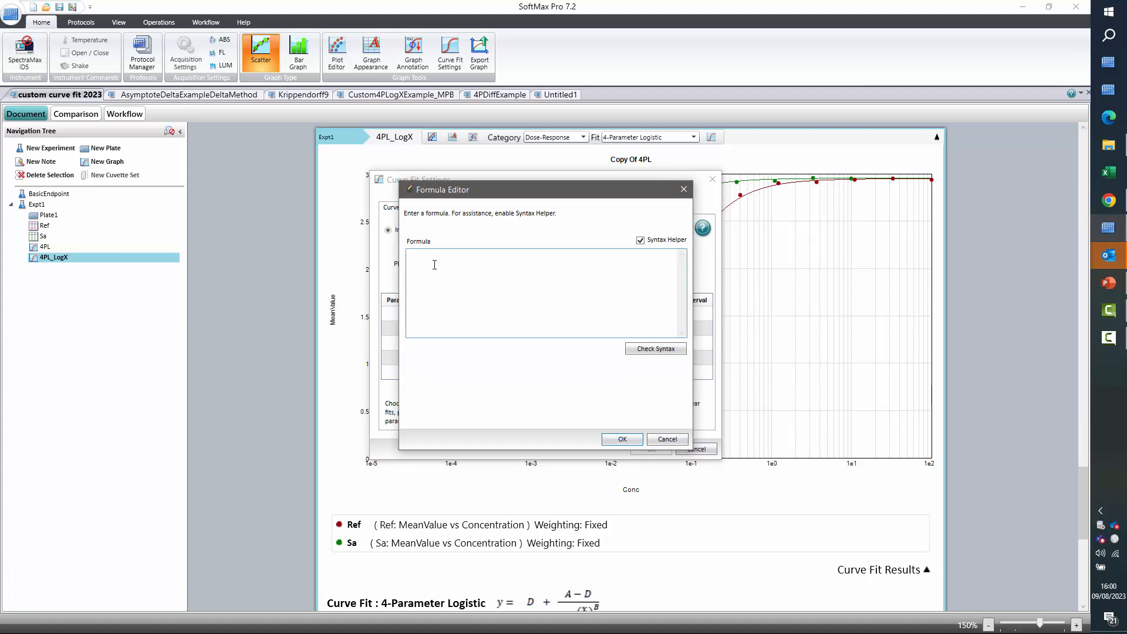
{"action": "type", "text": "3"}
{"action": "left_click", "coordinate": [627, 441]}
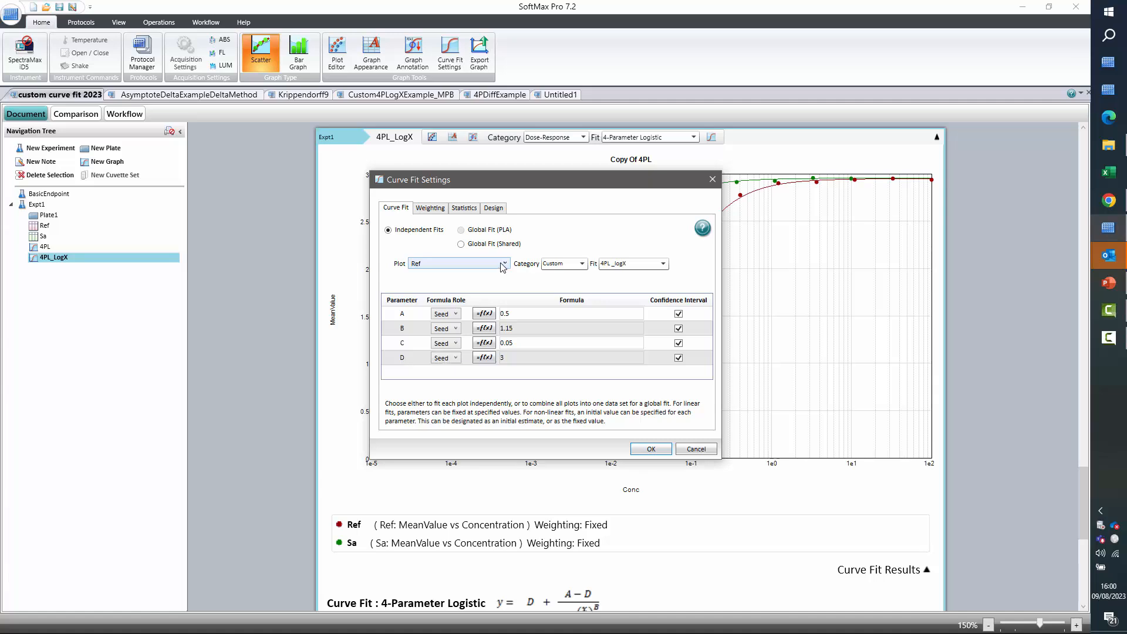
Assign the Custom category fit 4PL _logX to the Sa plot and apply the curve fit settings.
{"action": "left_click", "coordinate": [504, 266]}
{"action": "left_click", "coordinate": [415, 287]}
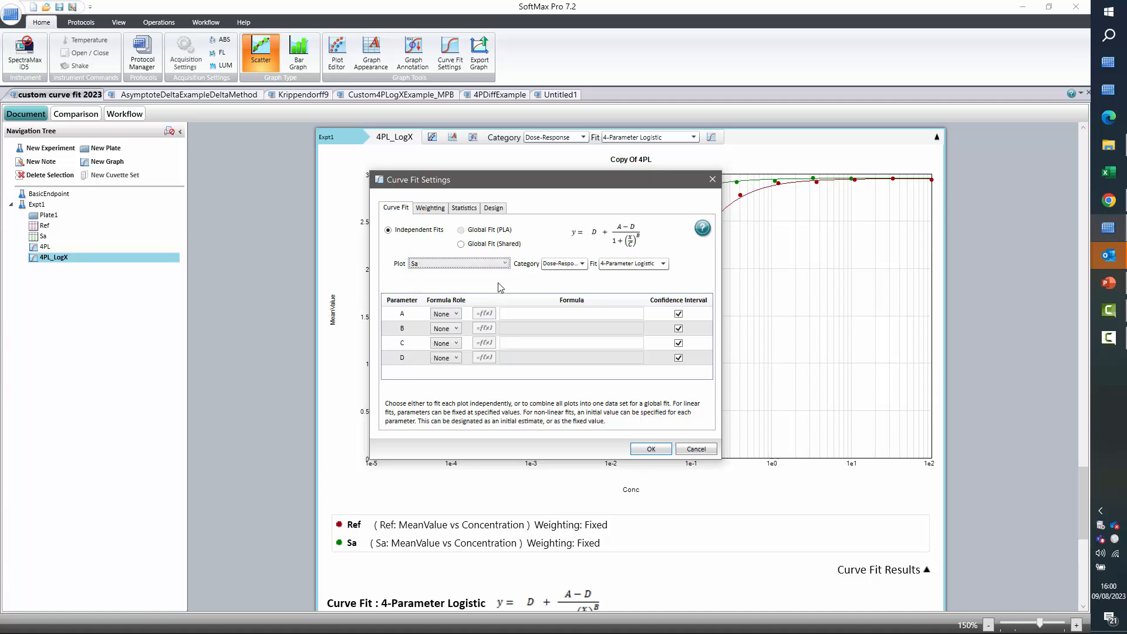
{"action": "left_click", "coordinate": [583, 264]}
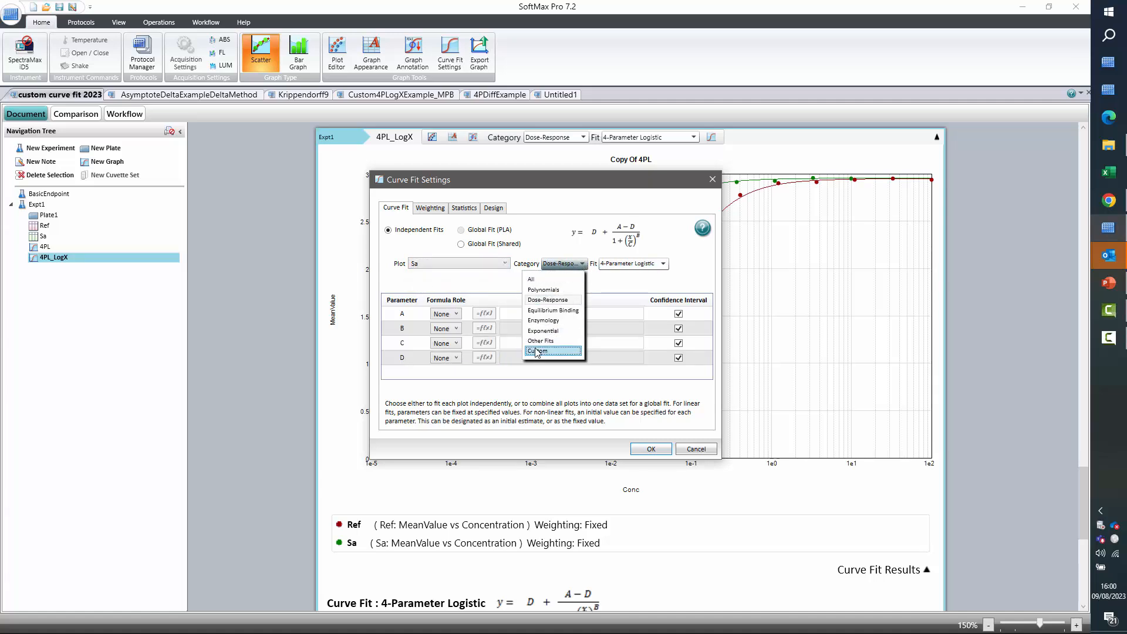
{"action": "left_click", "coordinate": [539, 351]}
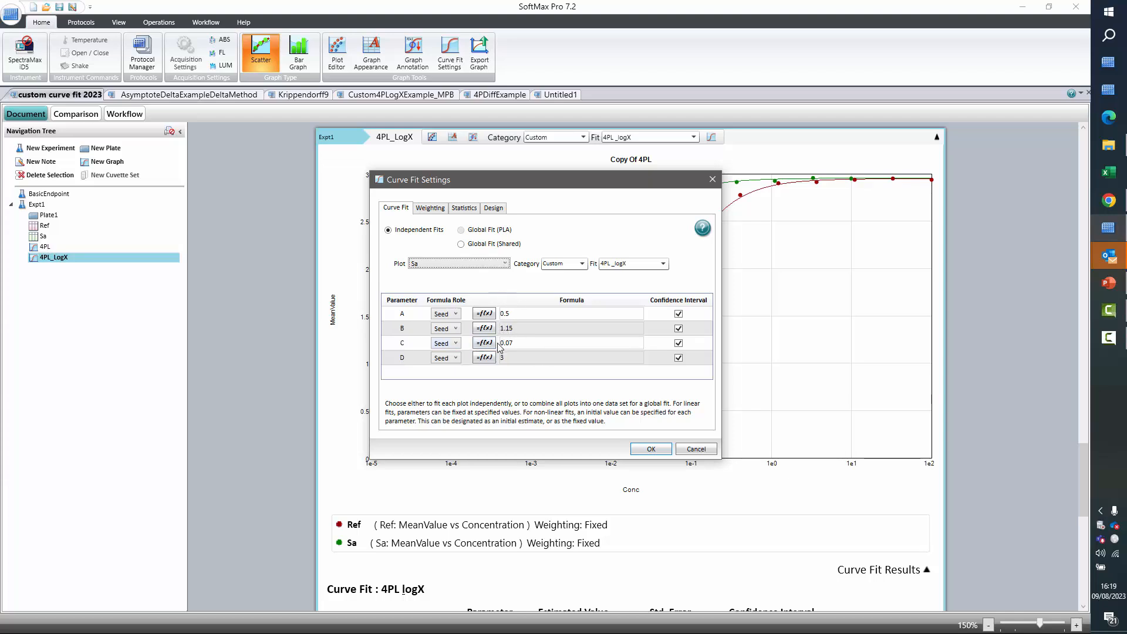
{"action": "left_click", "coordinate": [651, 449]}
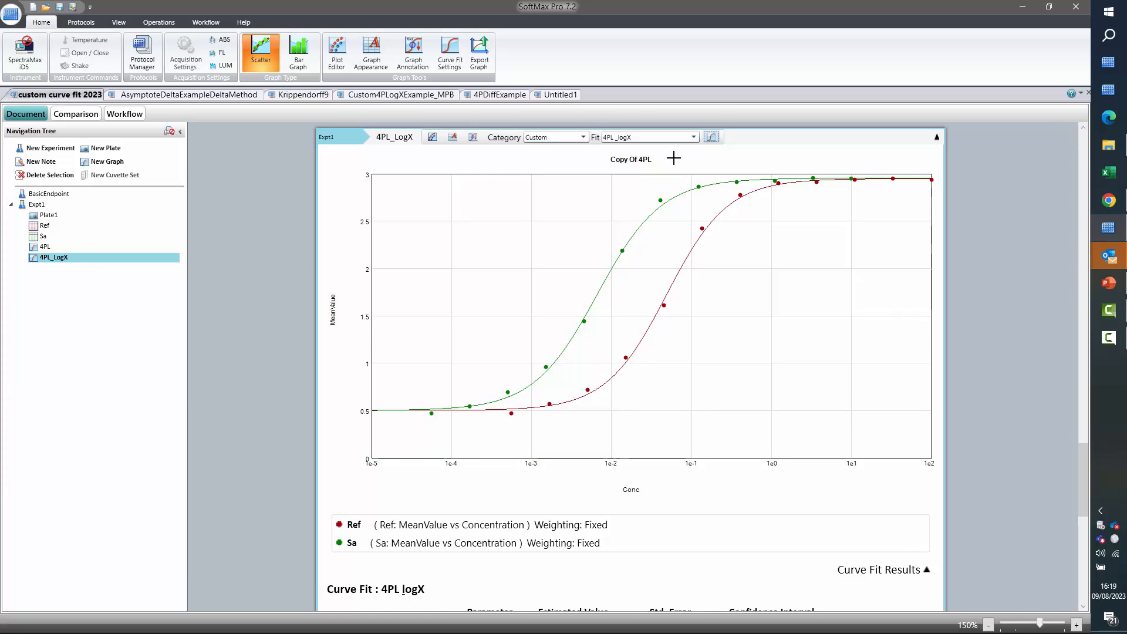
Change the 4PL_LogX graph's fit category to All and choose the 4PL _logX fit from the full list.
{"action": "left_click", "coordinate": [583, 138]}
{"action": "left_click", "coordinate": [554, 154]}
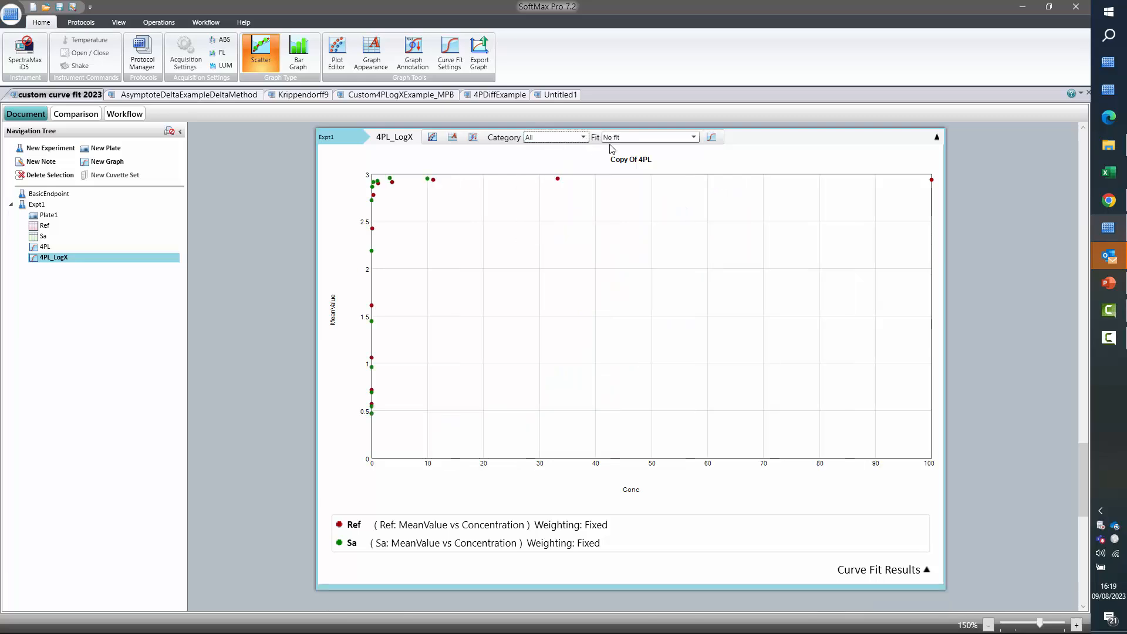
{"action": "left_click", "coordinate": [672, 151]}
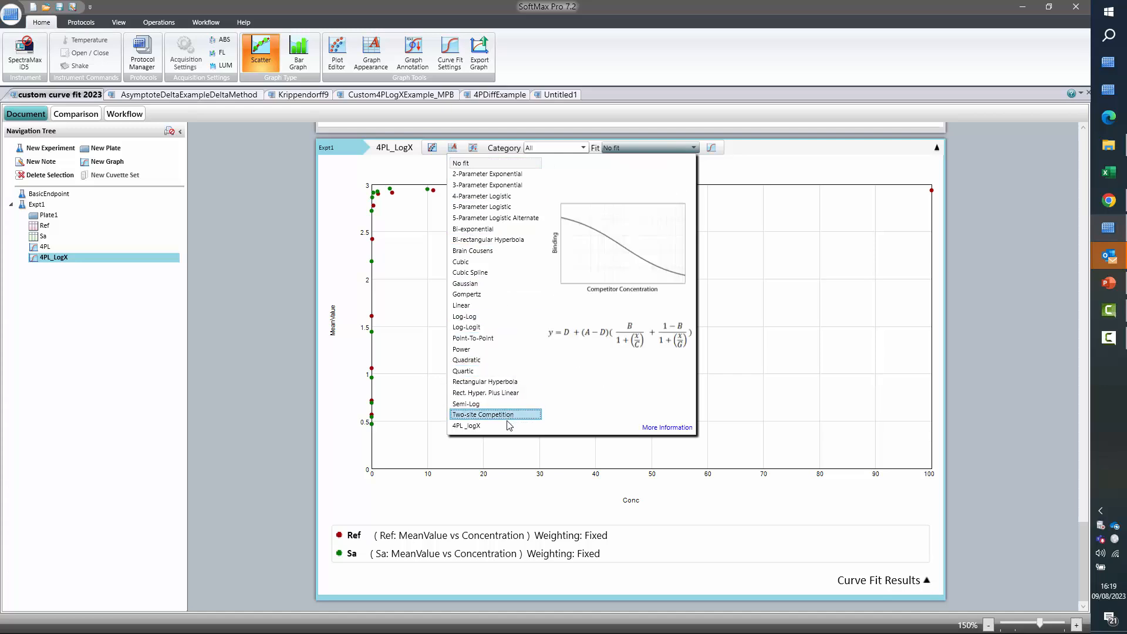
{"action": "left_click", "coordinate": [473, 428]}
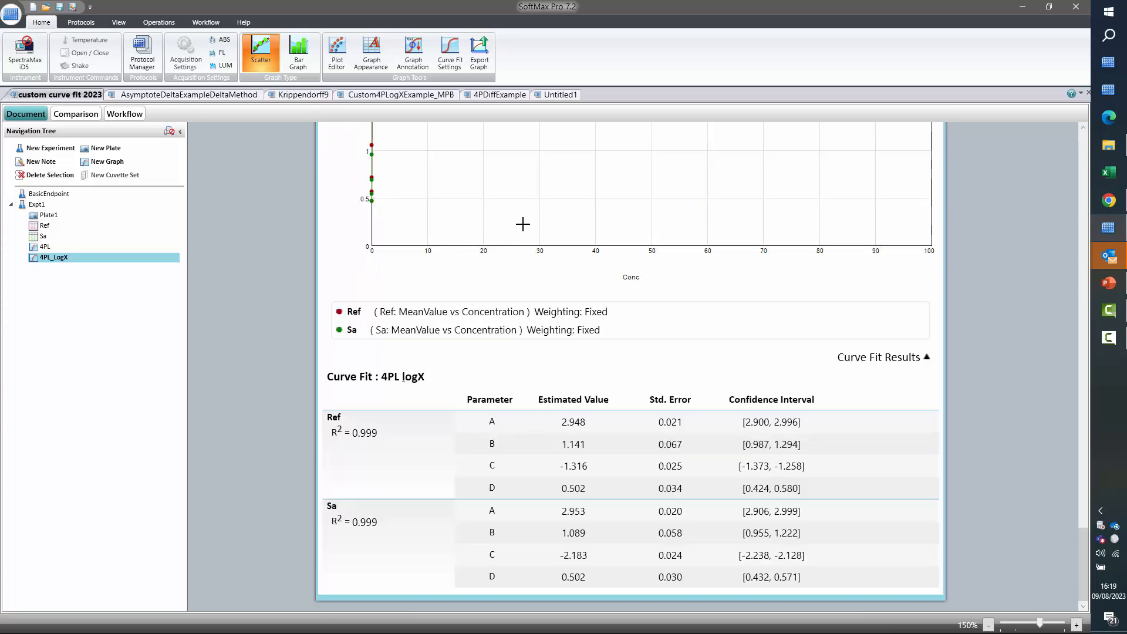